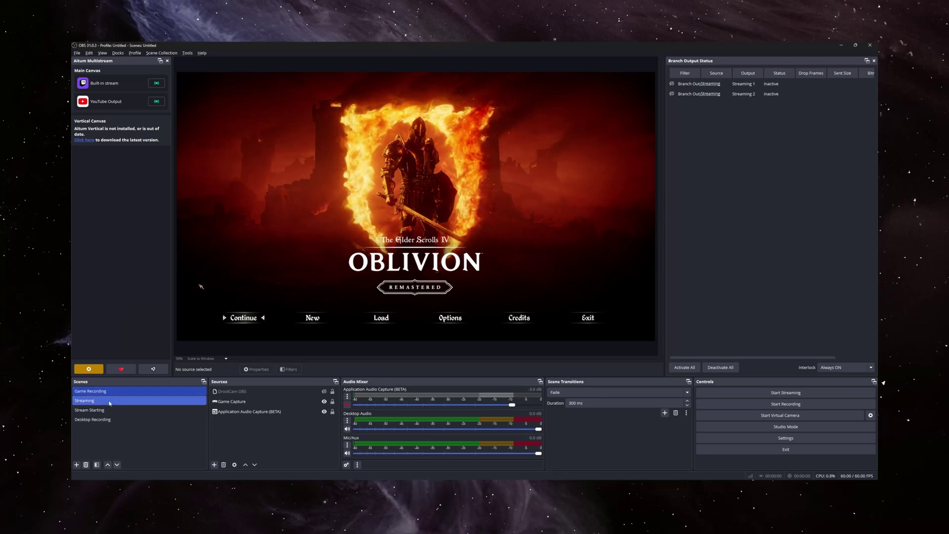
# Switch to the Streaming scene and back to Game Recording, then scroll through the branch-output README.
pyautogui.click(109, 403)
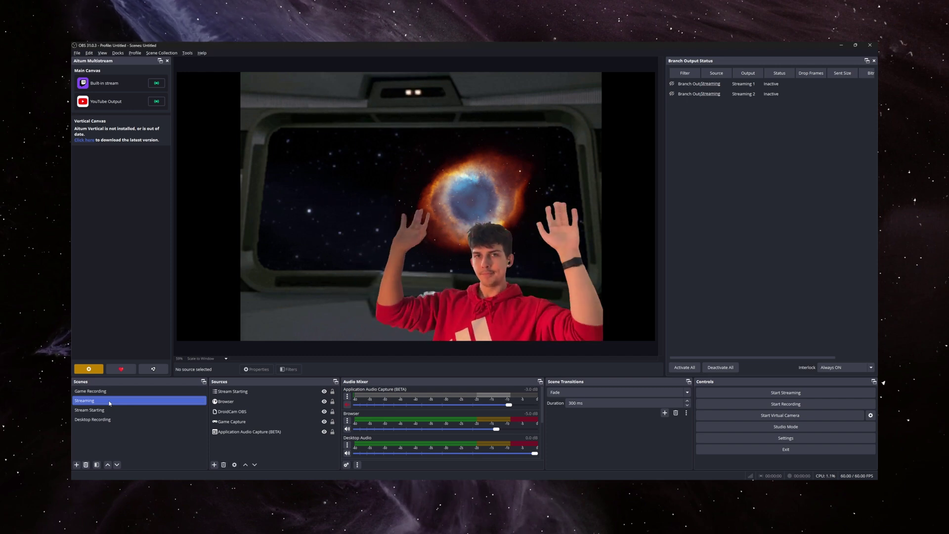
pyautogui.press('Up')
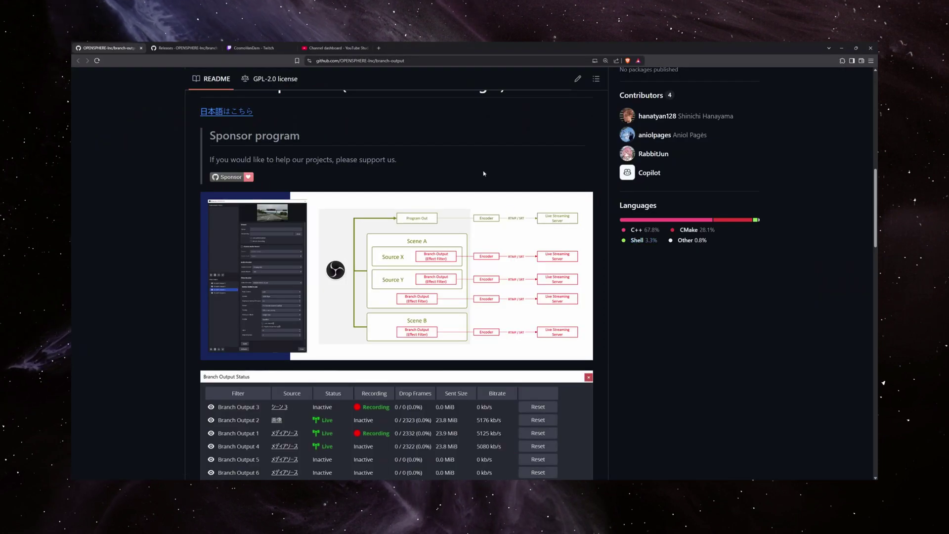
pyautogui.scroll(-3, 484, 173)
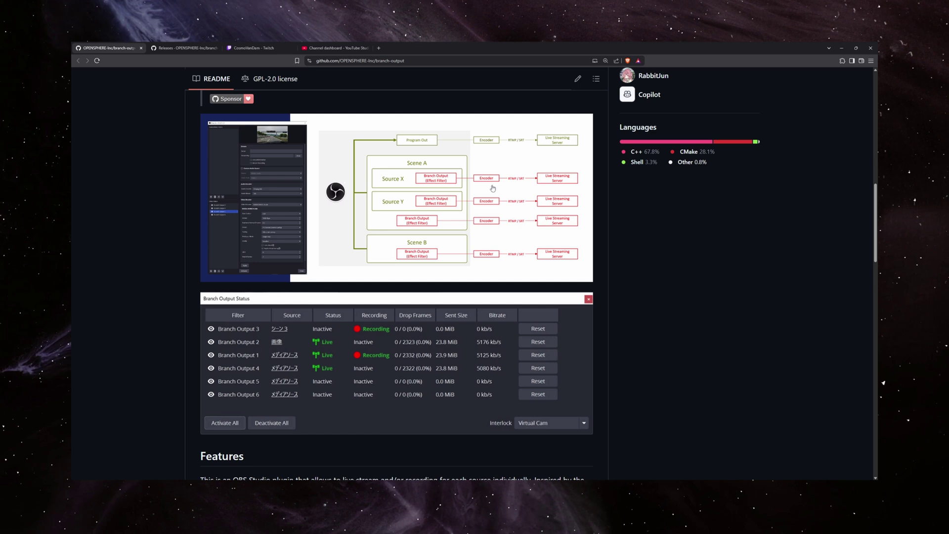
pyautogui.scroll(-2, 499, 197)
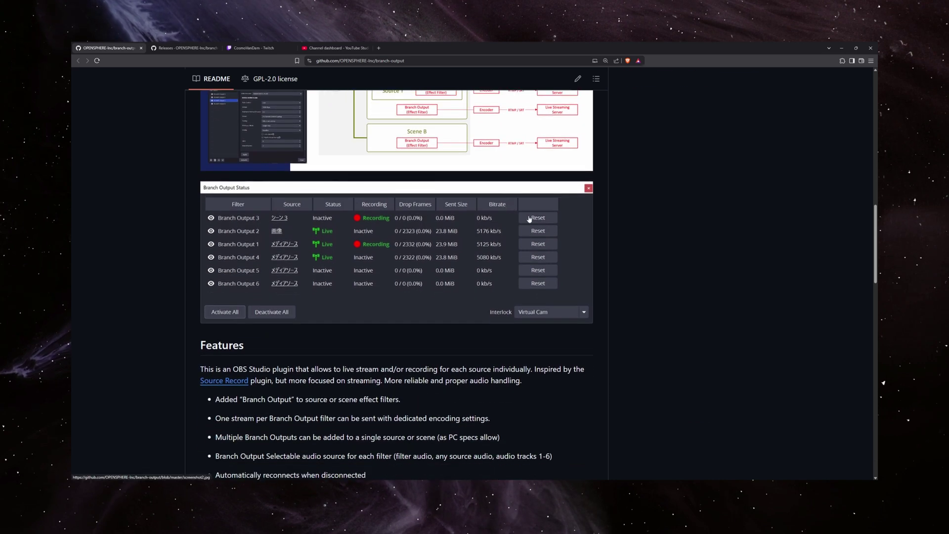
pyautogui.scroll(-3, 547, 229)
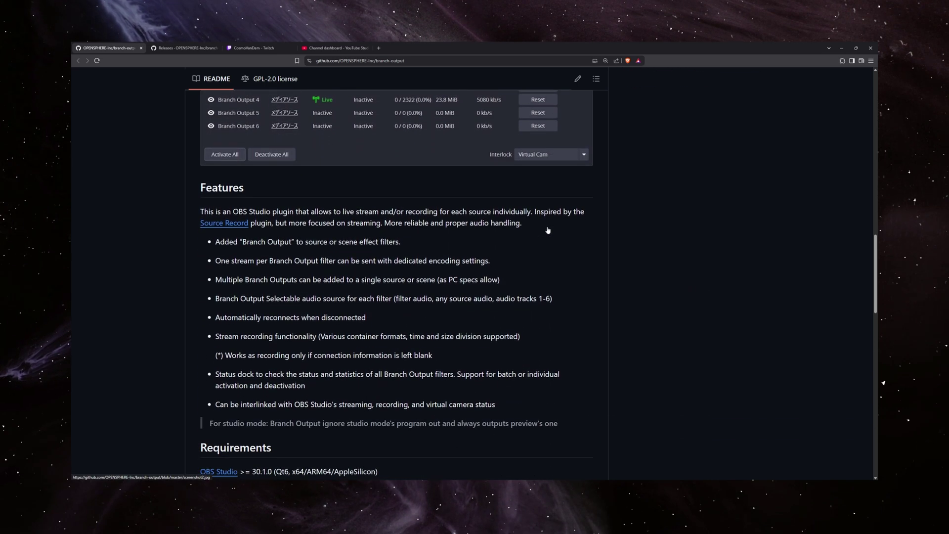
pyautogui.scroll(-1, 548, 229)
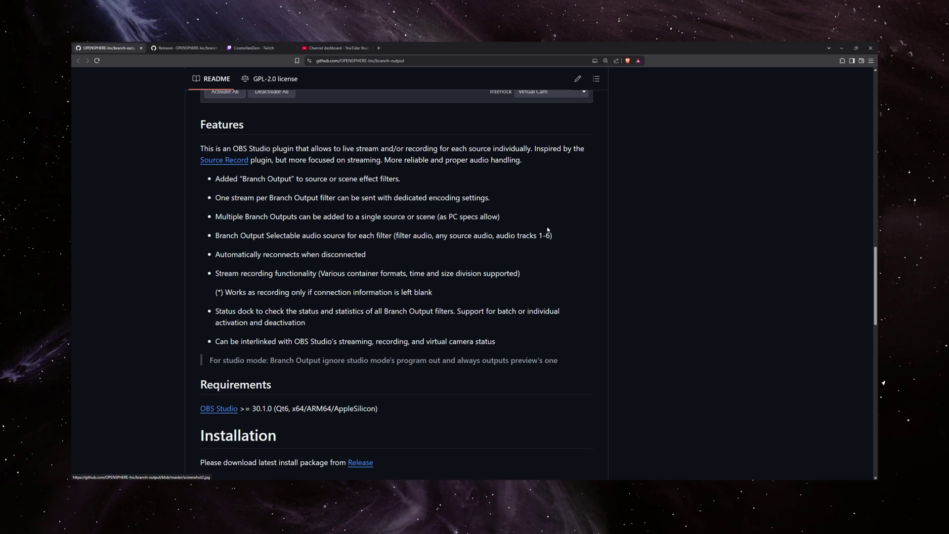
pyautogui.scroll(-1, 547, 230)
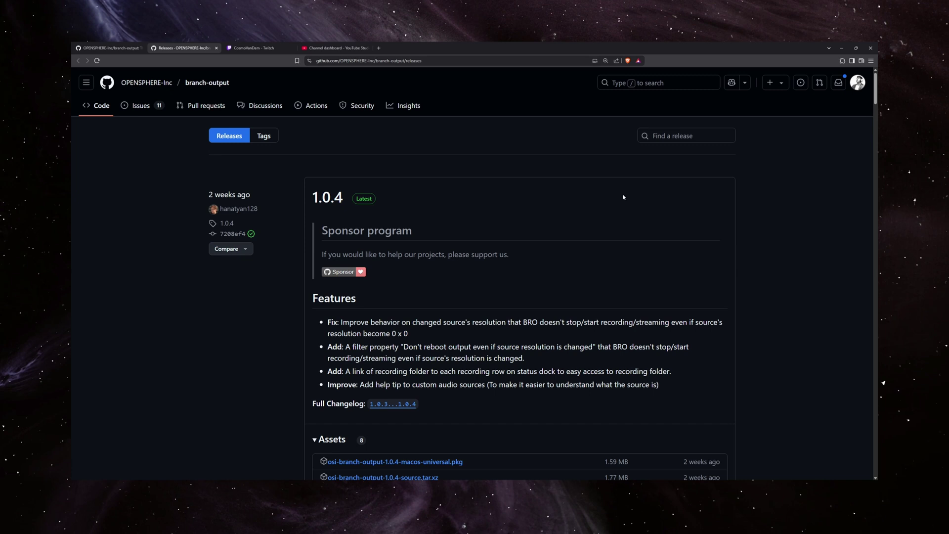
# Scroll down the Releases page toward the 1.0.4 Assets list.
pyautogui.scroll(-5, 623, 197)
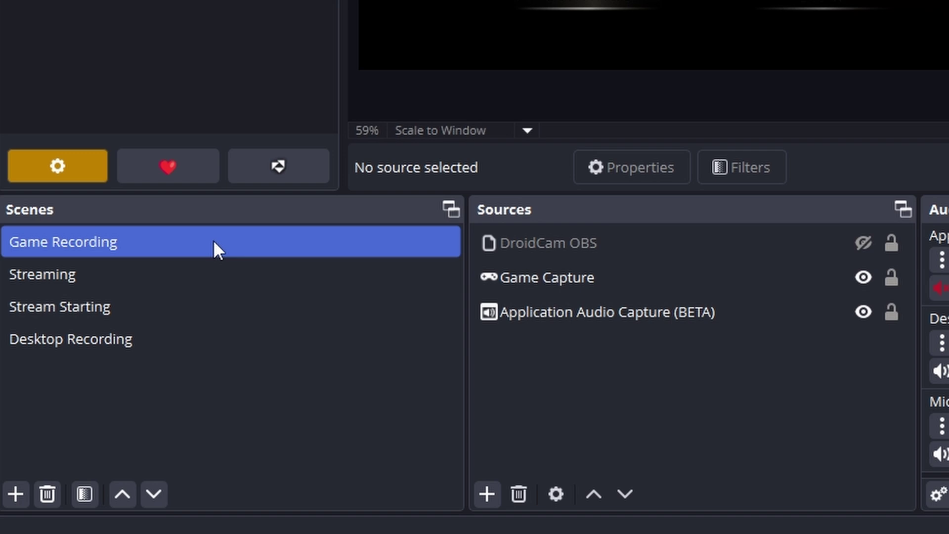
# Open the Streaming scene's filters and cancel adding a second Branch Output filter.
pyautogui.click(196, 264)
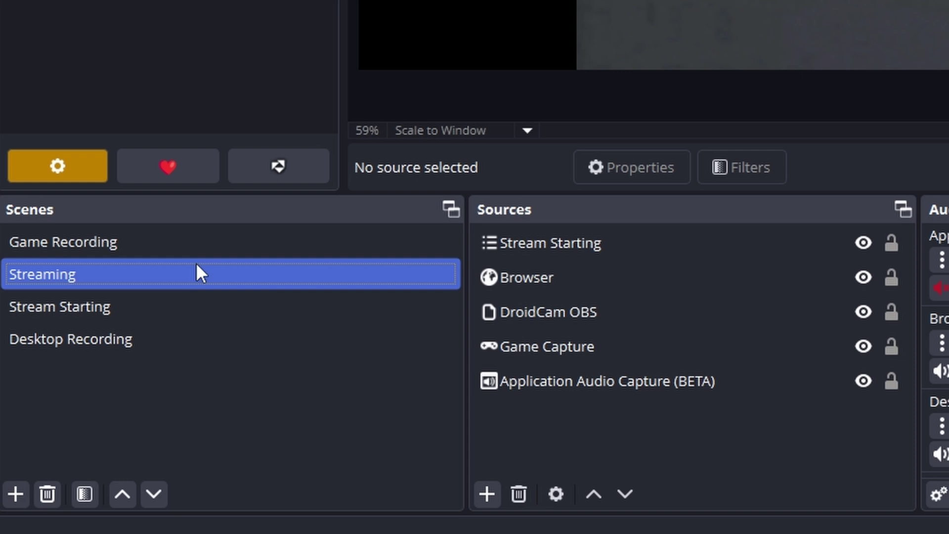
pyautogui.rightClick(196, 272)
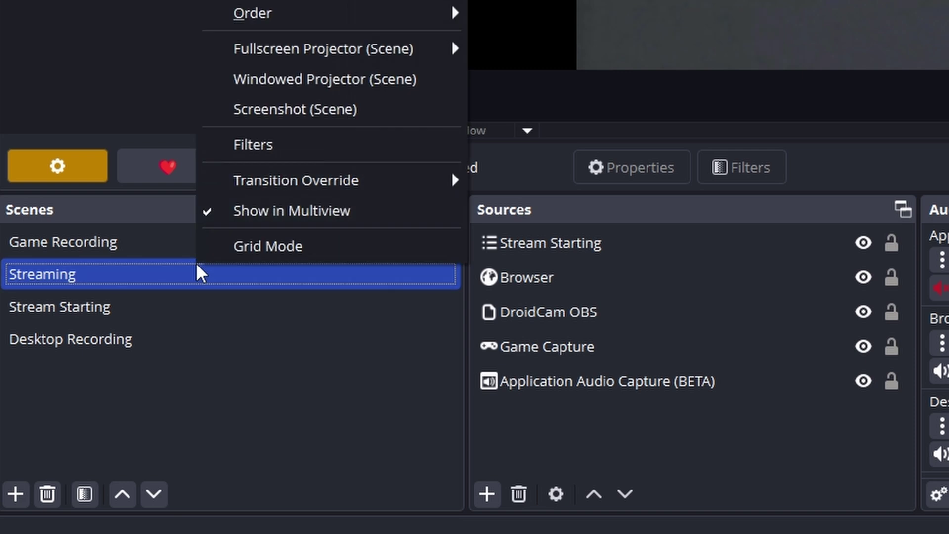
pyautogui.click(245, 148)
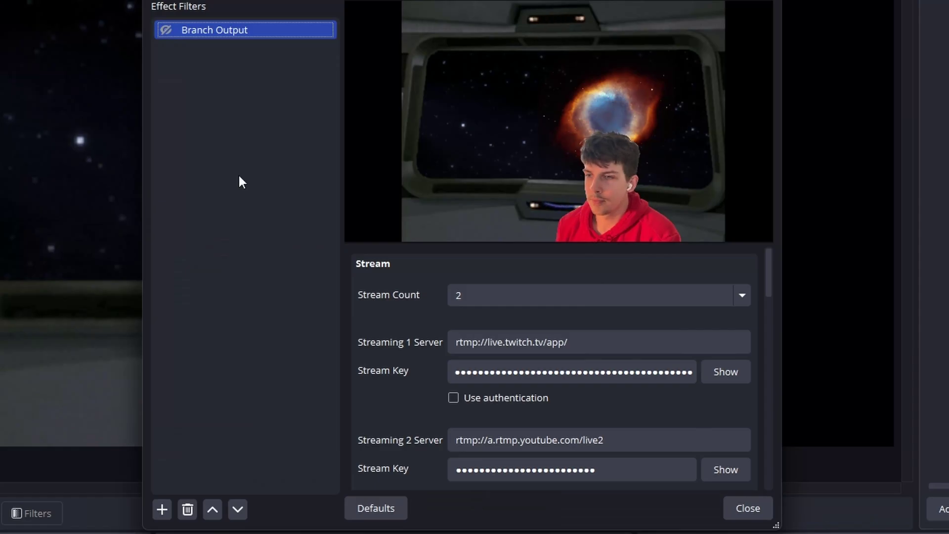
pyautogui.click(161, 511)
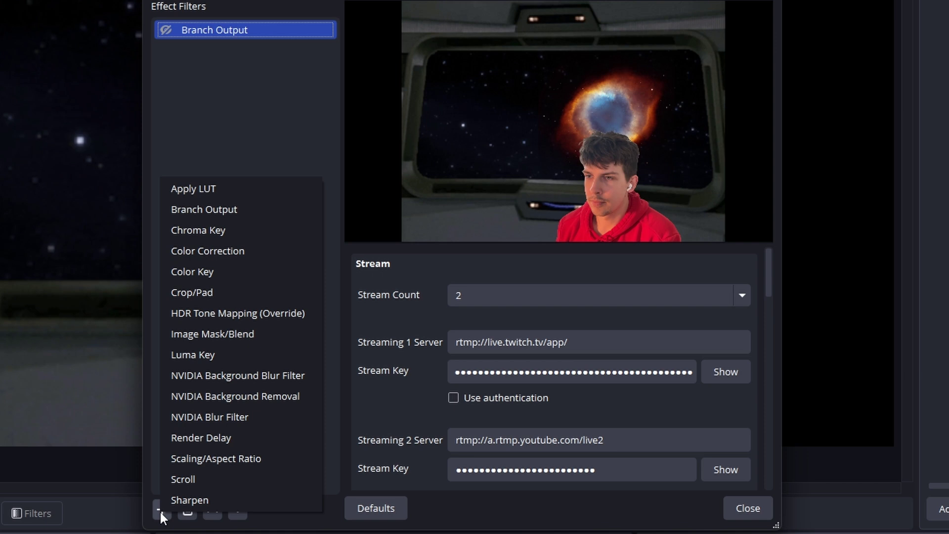
pyautogui.click(274, 208)
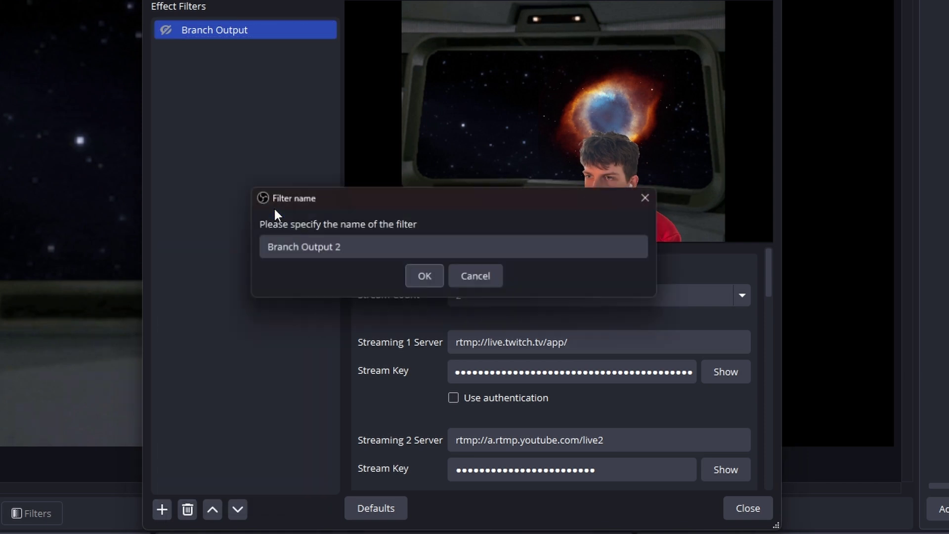
pyautogui.click(491, 277)
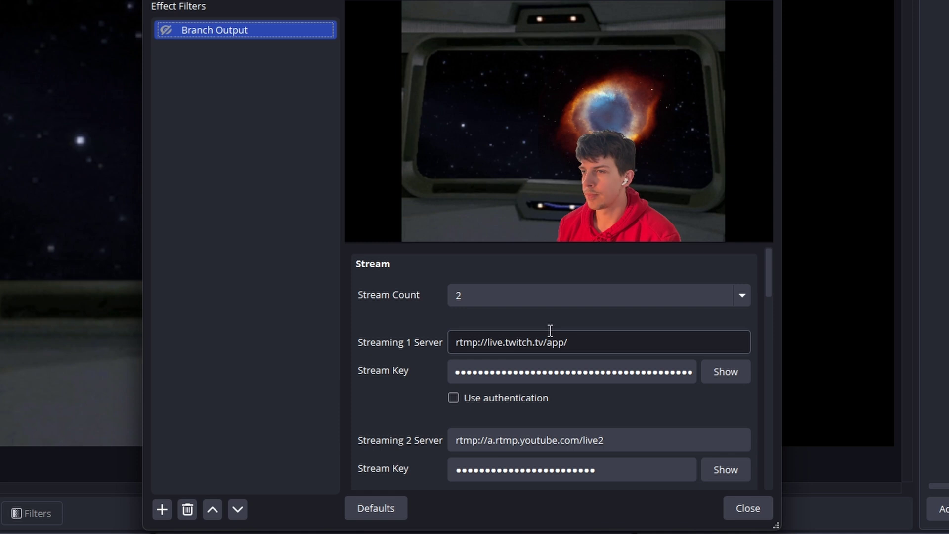
# Keep Stream Count at 2 and select the first stream's Twitch key for replacement.
pyautogui.click(562, 302)
pyautogui.click(561, 292)
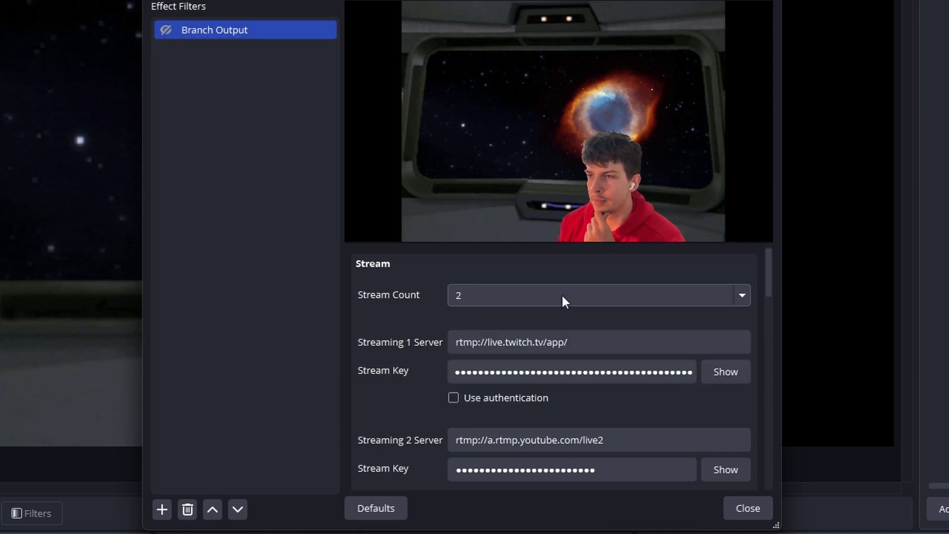
pyautogui.click(508, 292)
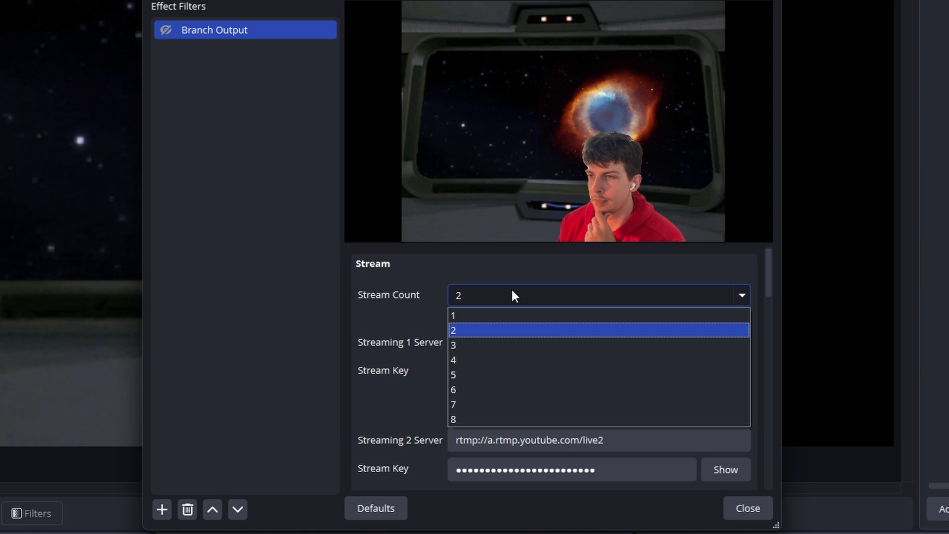
pyautogui.click(510, 294)
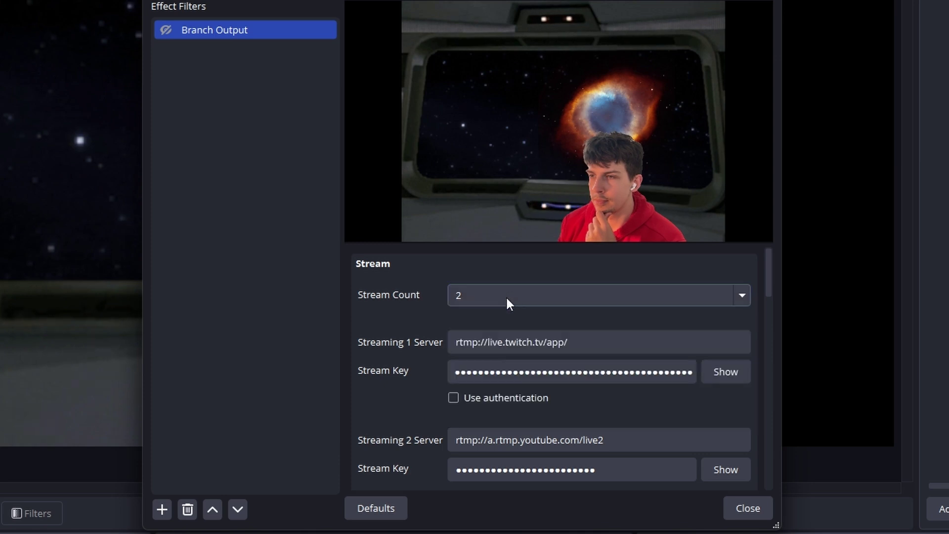
pyautogui.scroll(-2, 401, 313)
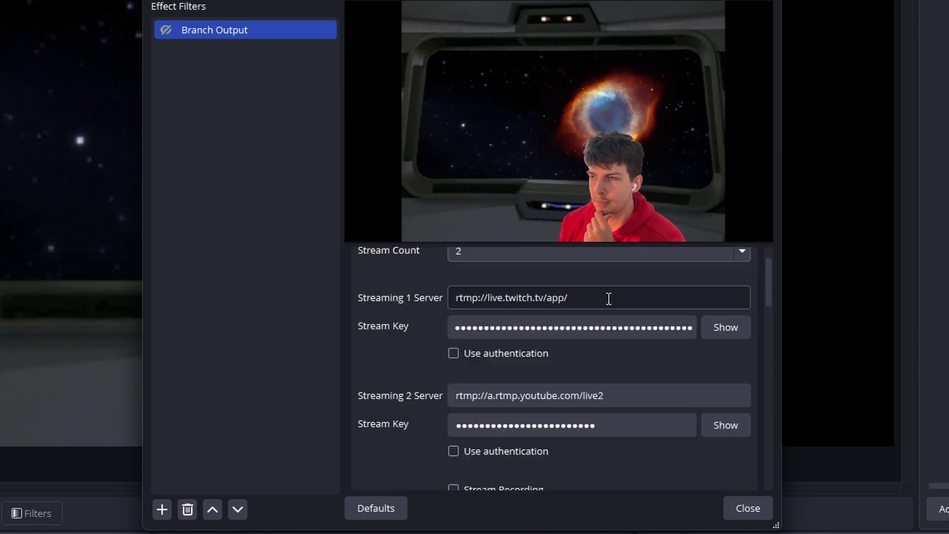
pyautogui.click(665, 322)
pyautogui.doubleClick(666, 324)
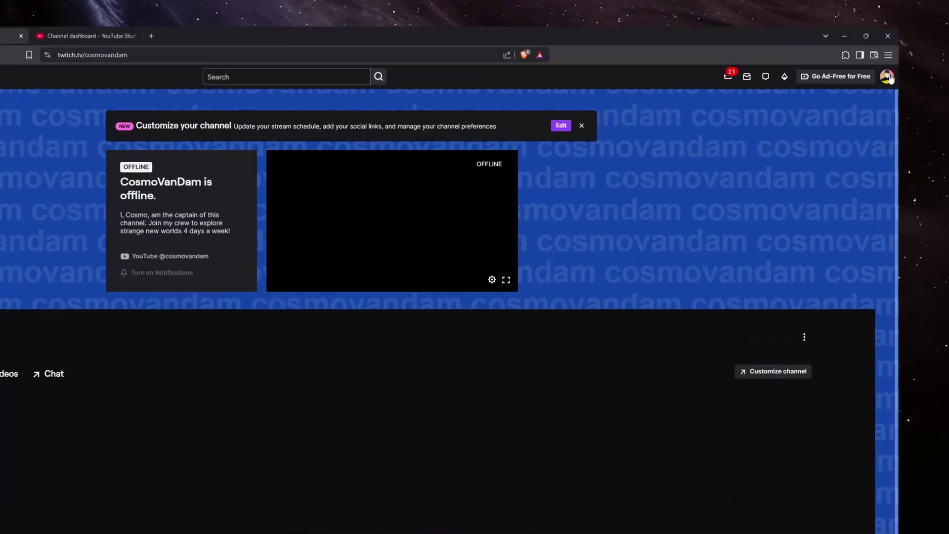
# Copy the primary stream key from Twitch's Stream Key & Preferences page.
pyautogui.click(917, 77)
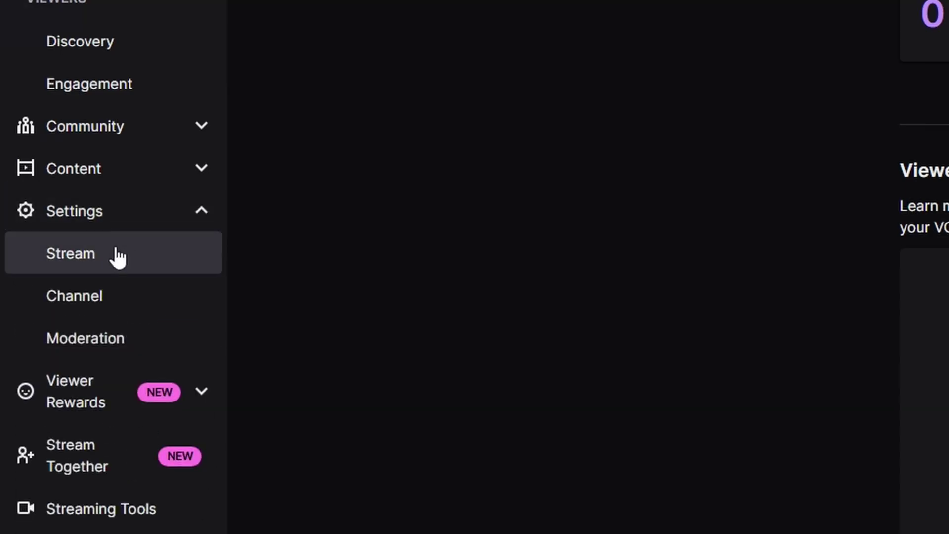
pyautogui.click(117, 257)
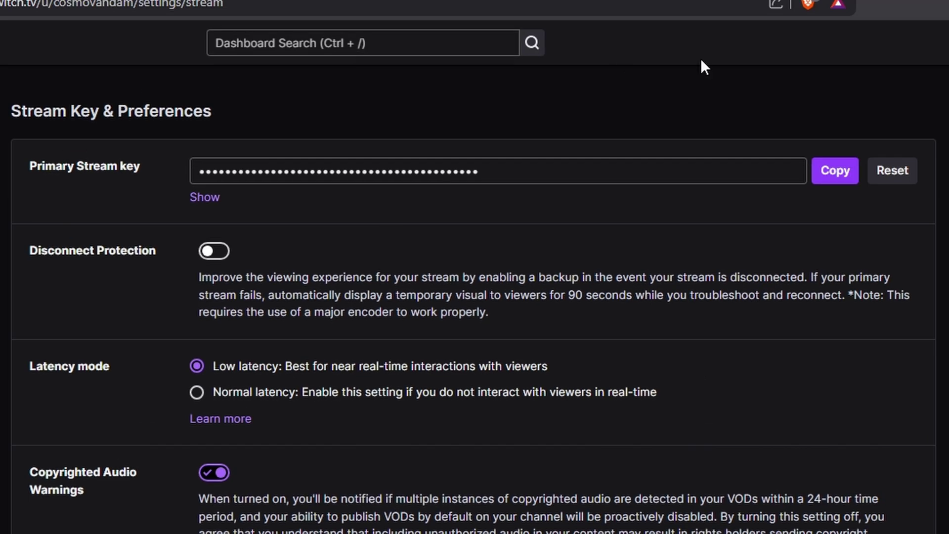
pyautogui.click(839, 171)
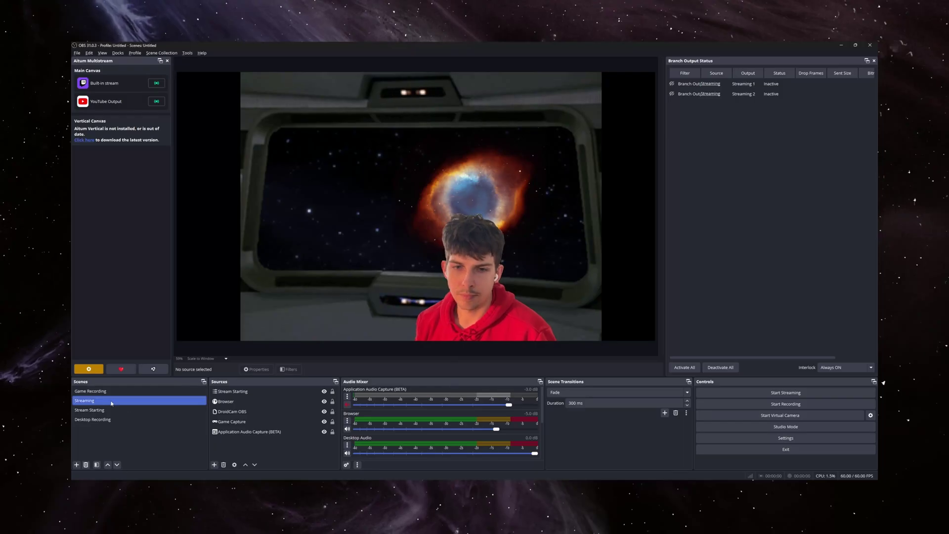
# Reopen the Streaming scene's filters and paste the Twitch key into the first stream key.
pyautogui.rightClick(111, 400)
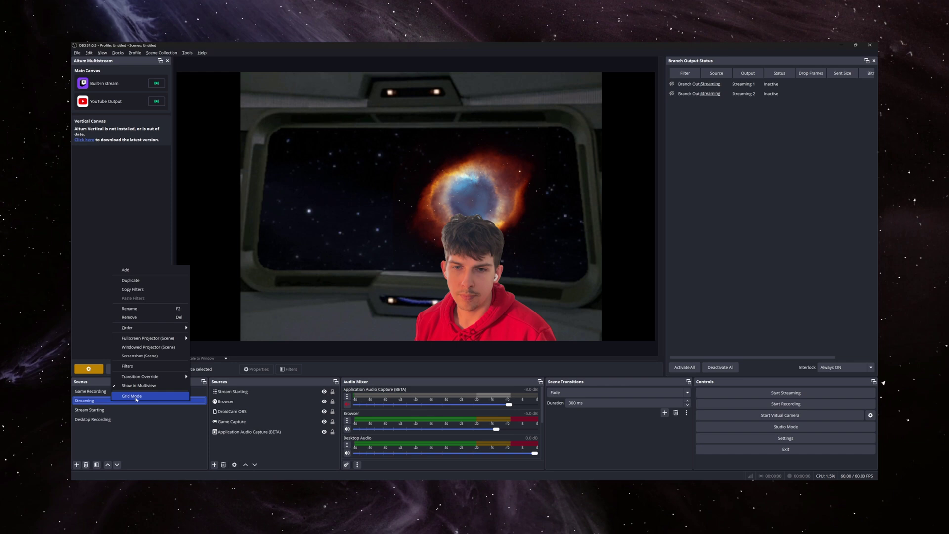
pyautogui.click(127, 366)
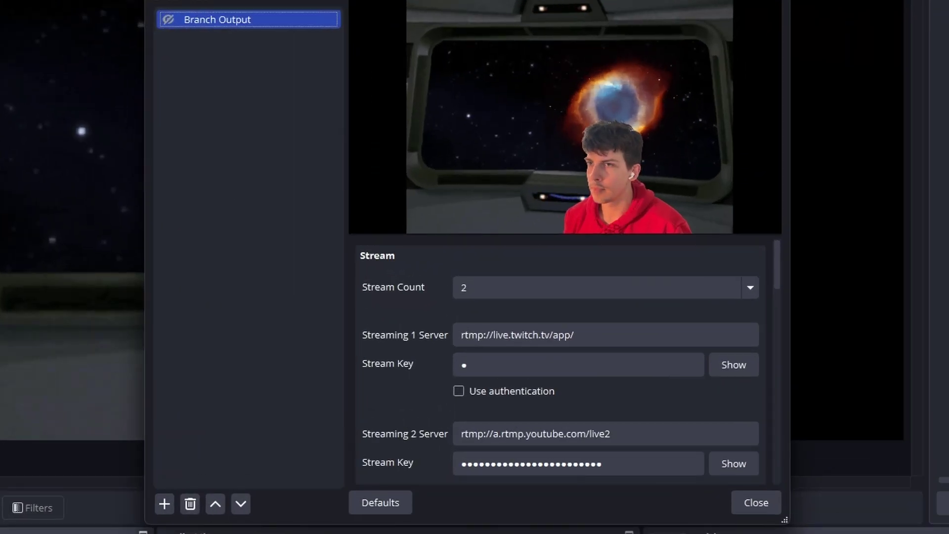
pyautogui.click(576, 355)
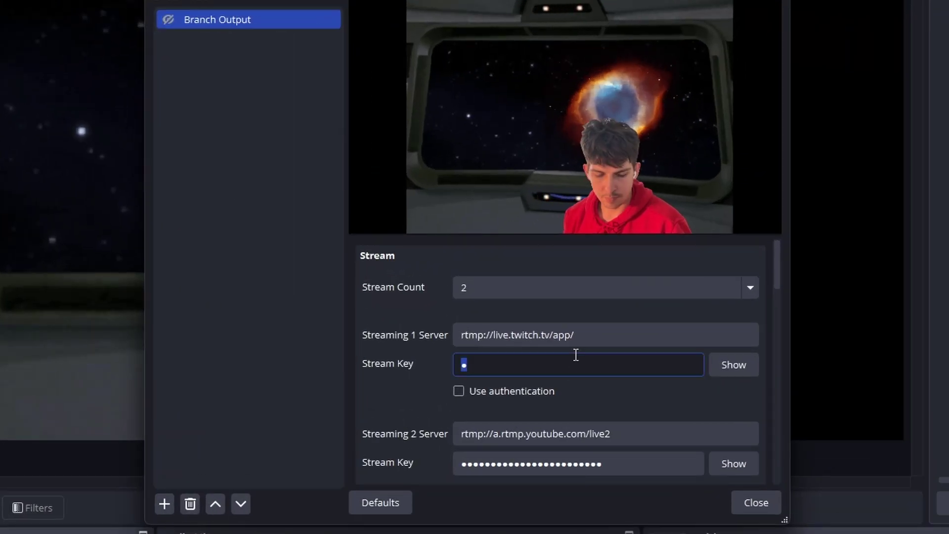
pyautogui.hotkey('ctrl', 'v')
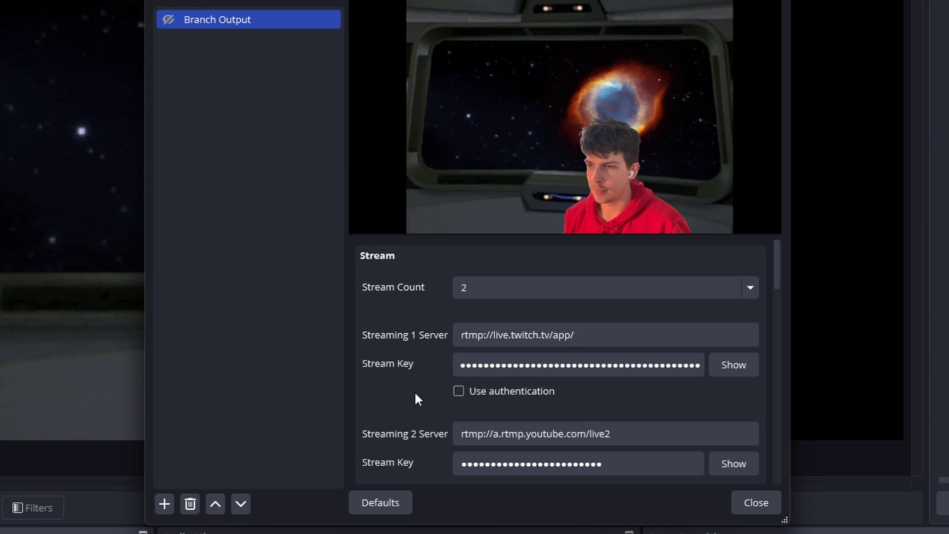
# Review the second stream's YouTube server address and start editing its stream key.
pyautogui.scroll(-1, 398, 383)
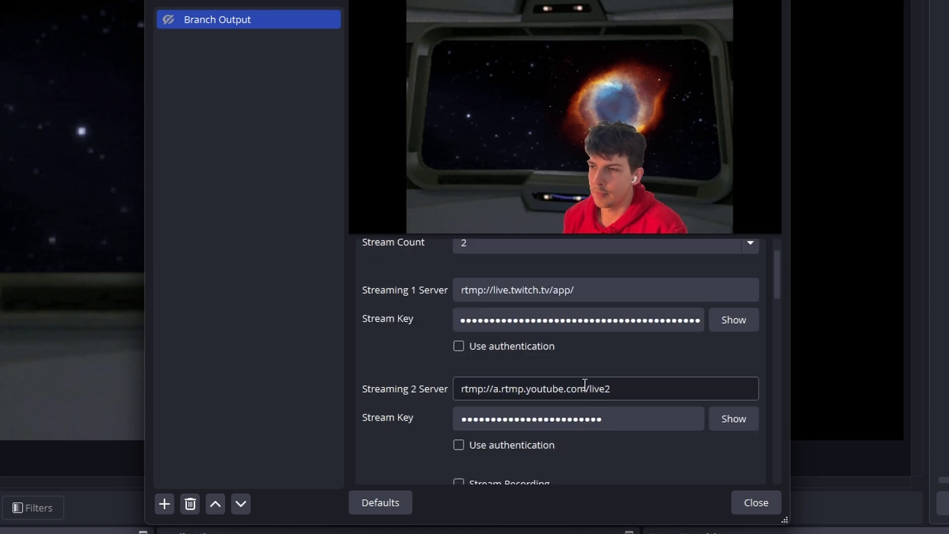
pyautogui.moveTo(651, 392); pyautogui.dragTo(447, 385)
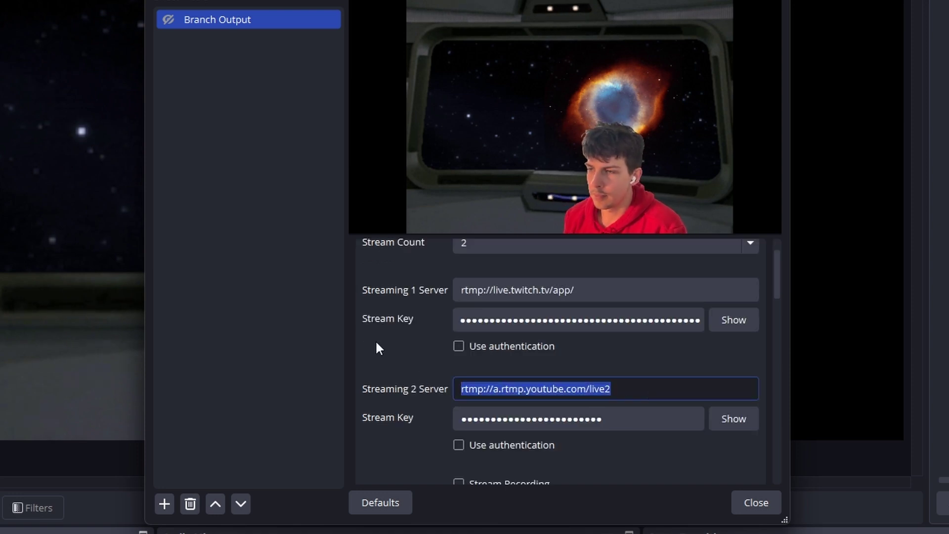
pyautogui.click(395, 366)
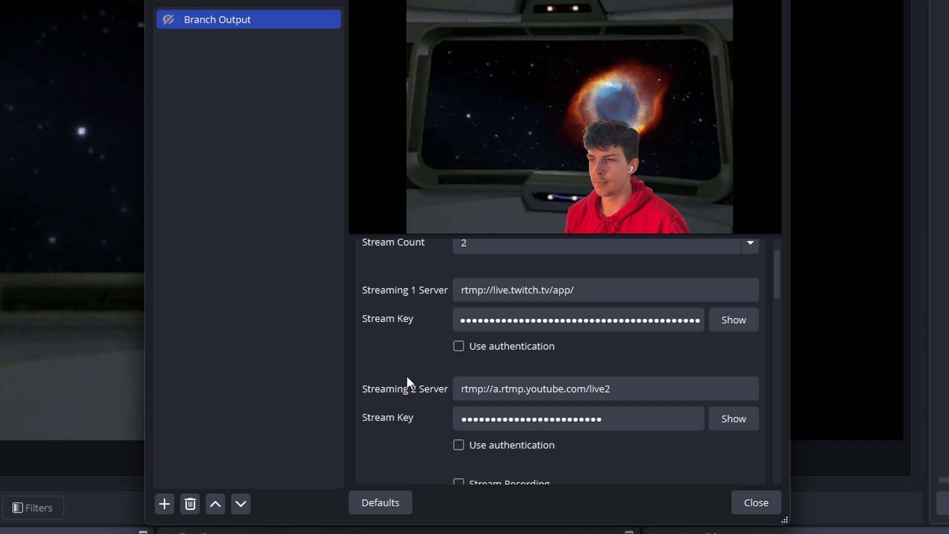
pyautogui.click(592, 420)
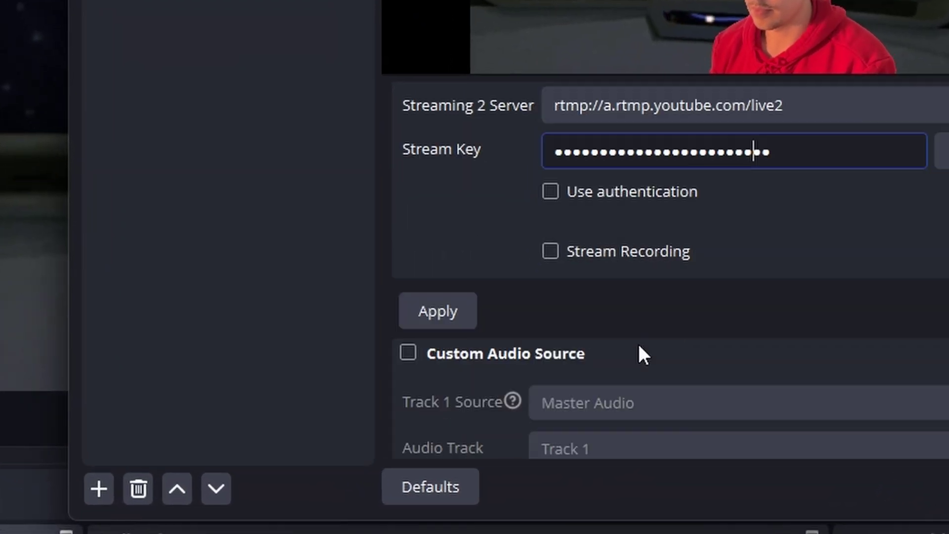
# Apply the Branch Output stream settings and leave the Docks menu unchanged.
pyautogui.click(446, 284)
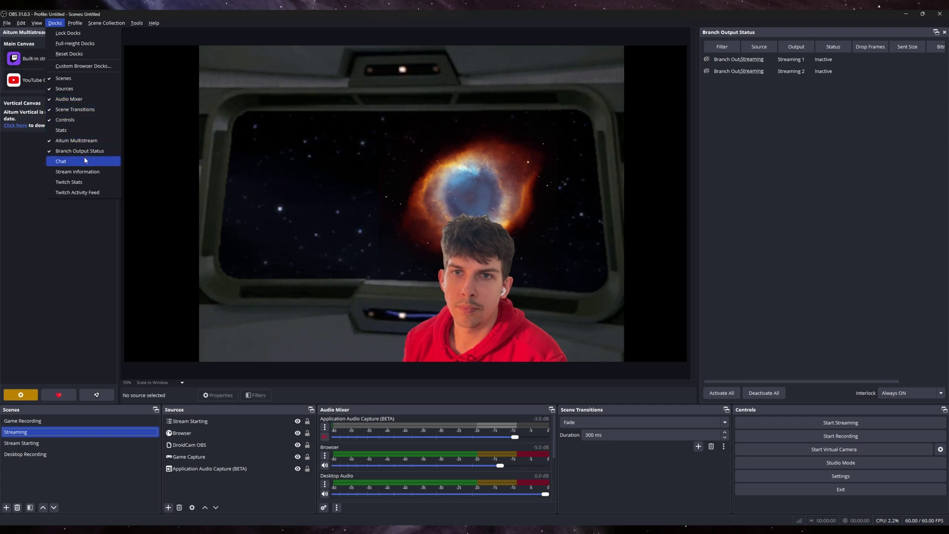
pyautogui.click(55, 23)
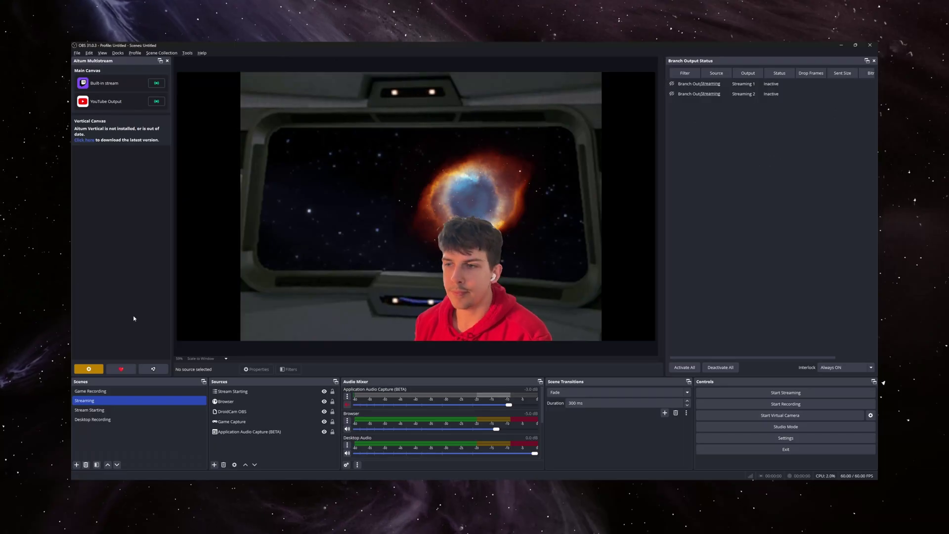
# Record a short test clip starting on Game Recording and stopping on the Streaming scene.
pyautogui.hotkey('ctrl', '1')
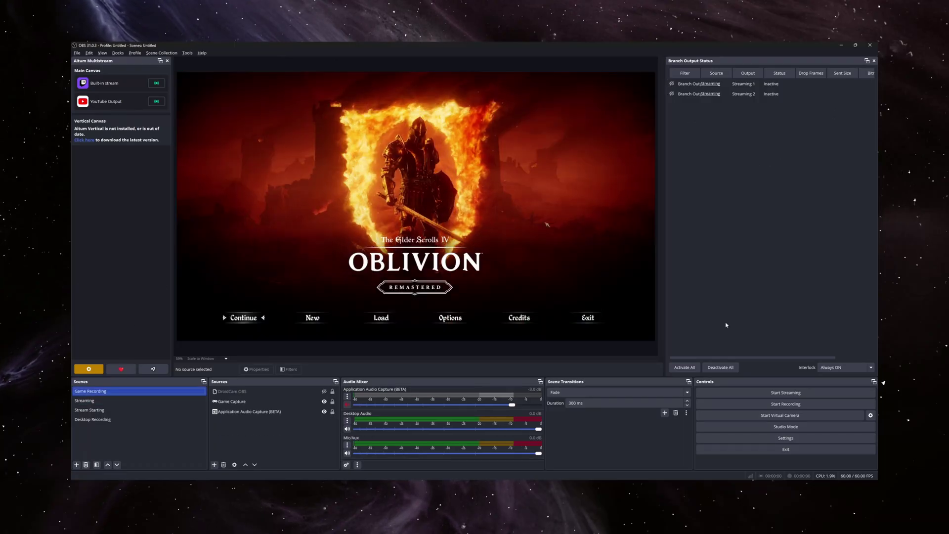
pyautogui.hotkey('ctrl', 'r')
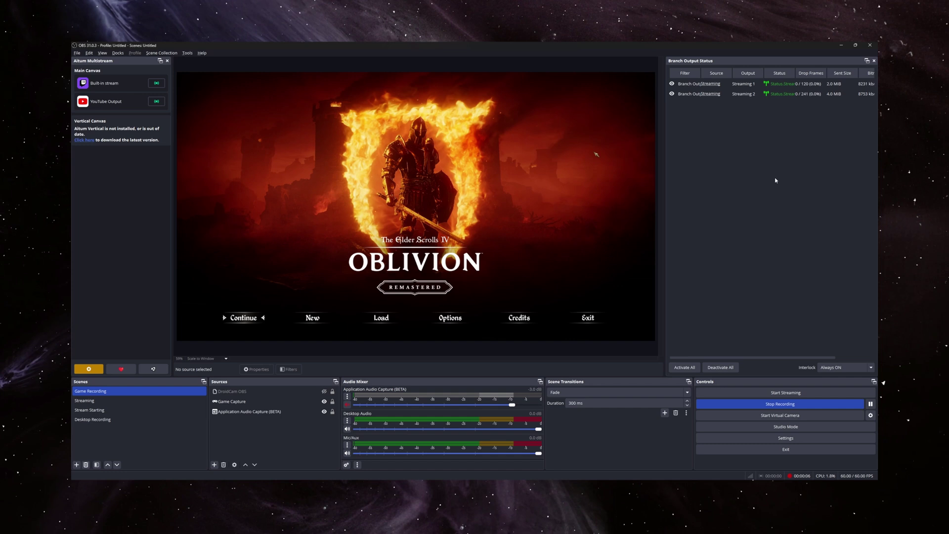
pyautogui.click(141, 399)
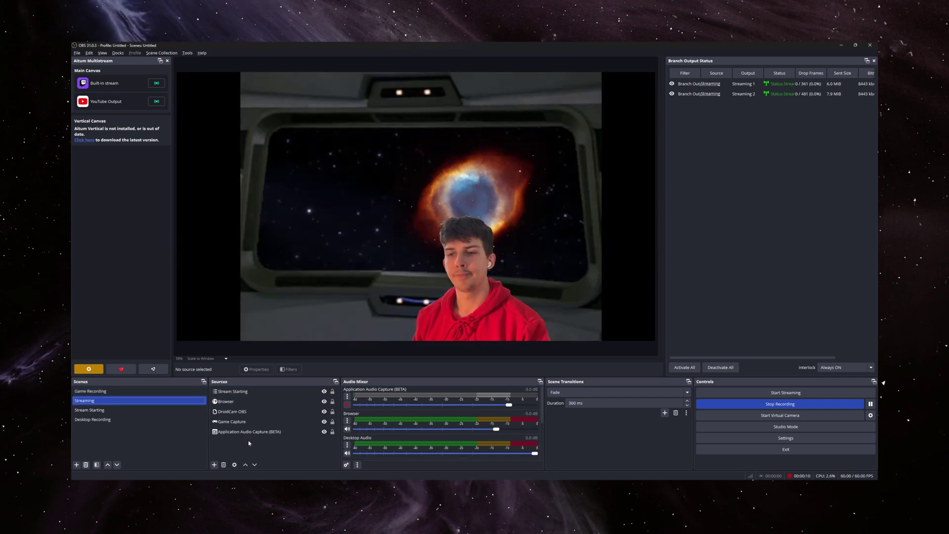
pyautogui.click(731, 403)
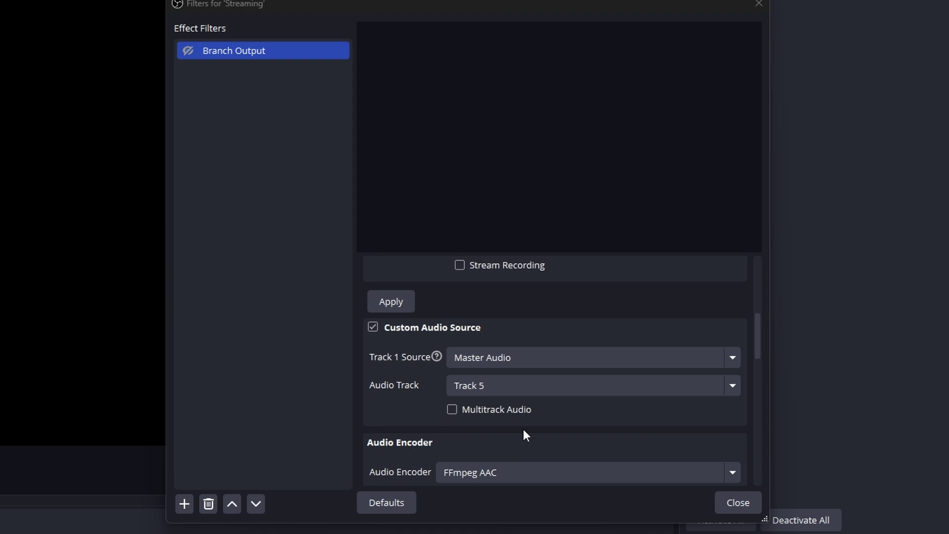
# Keep Branch Output's Track 1 source as Master Audio on Track 5, then close the filter.
pyautogui.scroll(4, 528, 346)
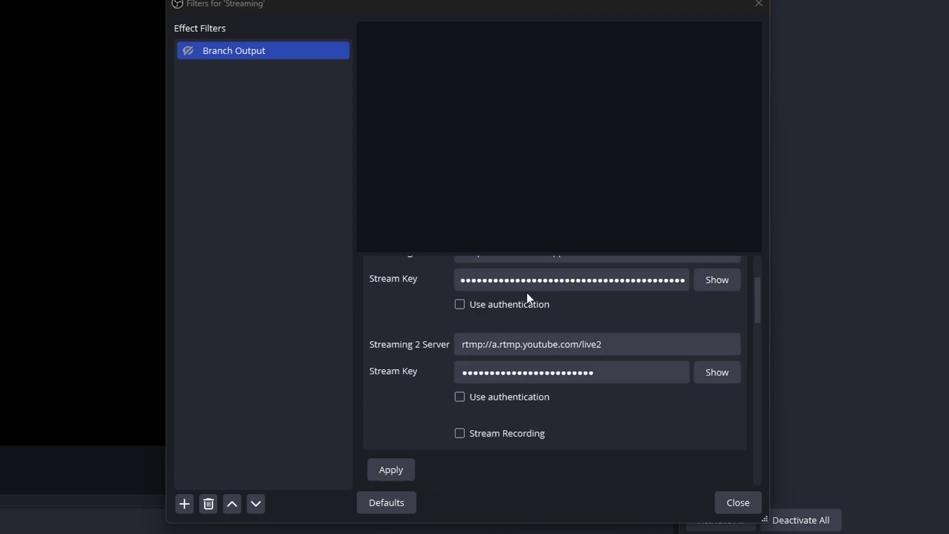
pyautogui.scroll(-3, 527, 304)
pyautogui.scroll(-2, 527, 305)
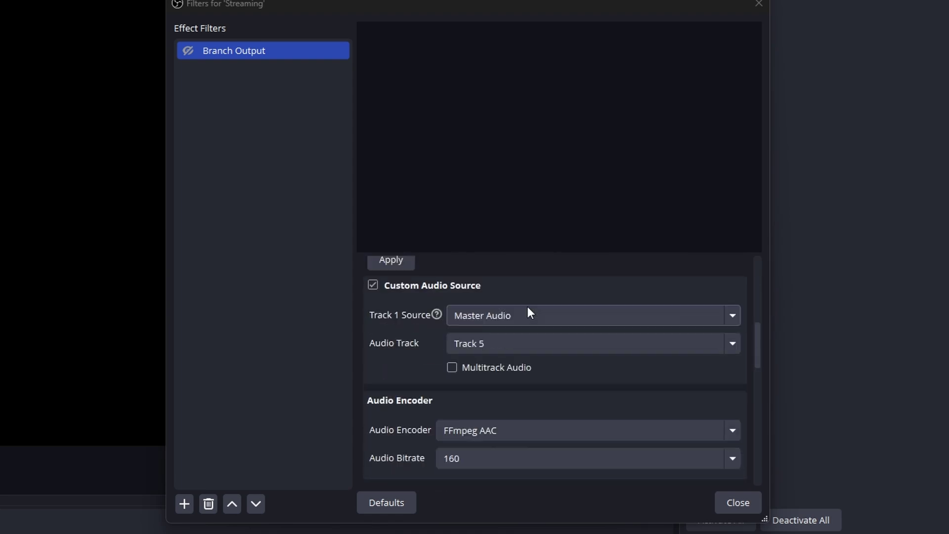
pyautogui.click(492, 317)
pyautogui.click(491, 318)
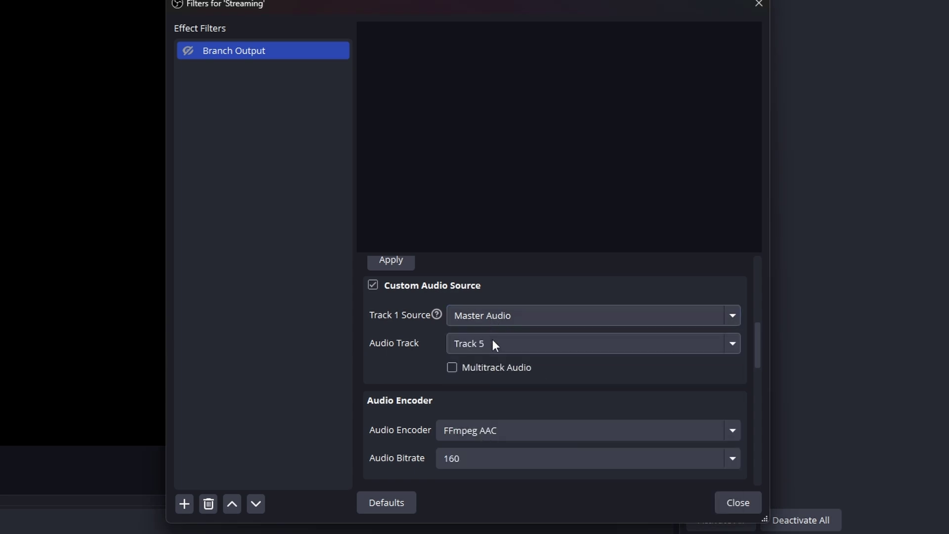
pyautogui.click(492, 341)
pyautogui.click(493, 343)
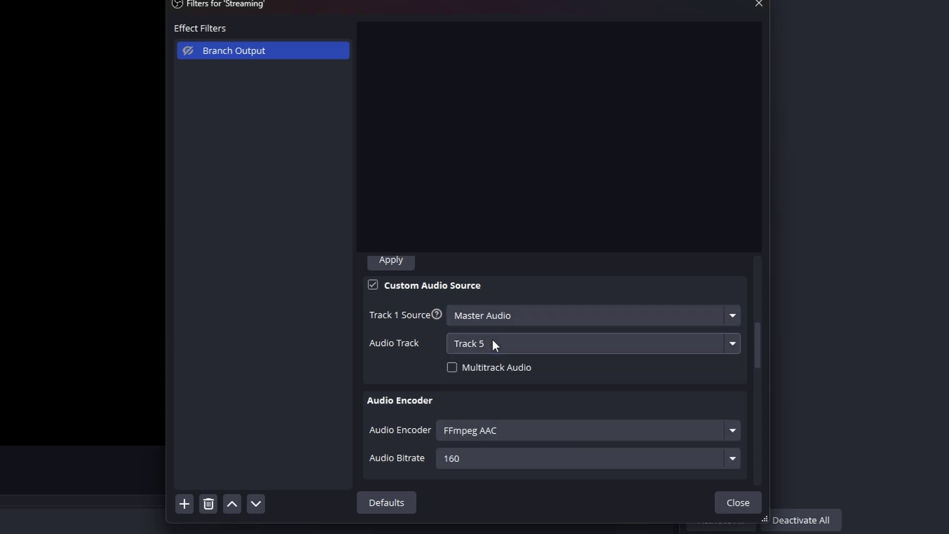
pyautogui.click(721, 502)
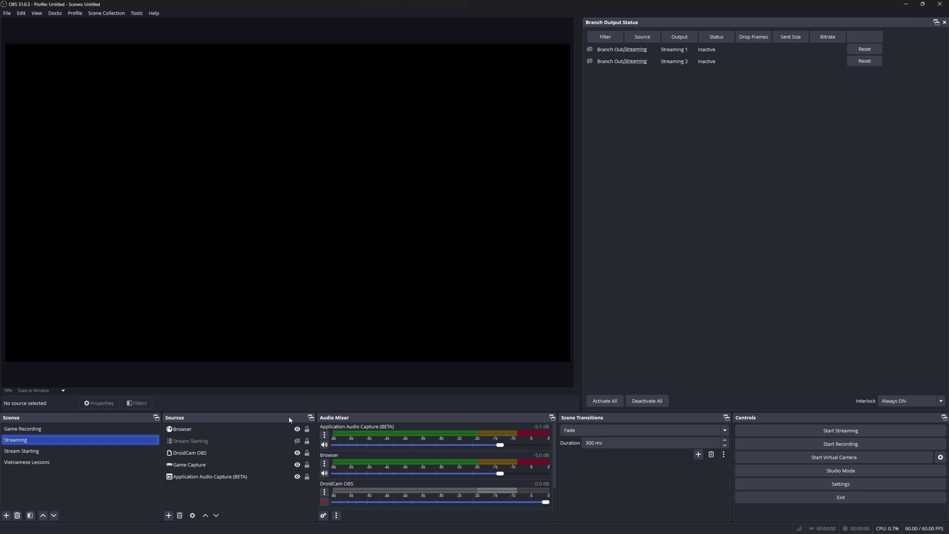
# Show the Stream Starting source and check Track 5 assignments in Advanced Audio Properties.
pyautogui.click(197, 441)
pyautogui.click(297, 441)
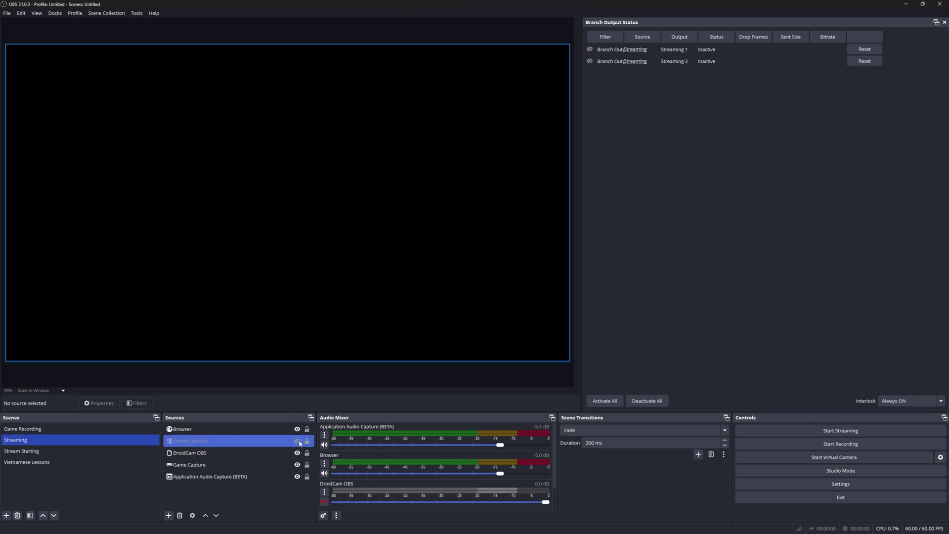
pyautogui.click(323, 516)
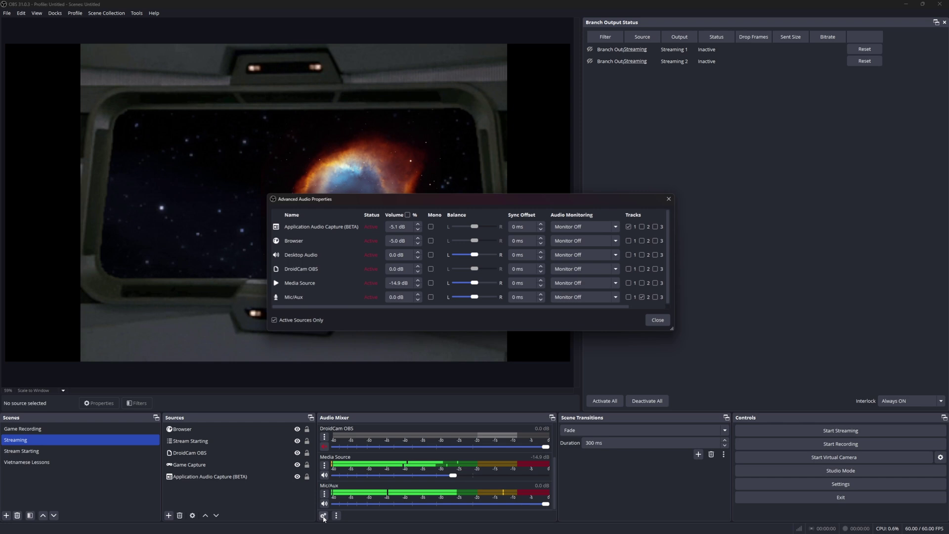
pyautogui.moveTo(676, 260); pyautogui.dragTo(818, 263)
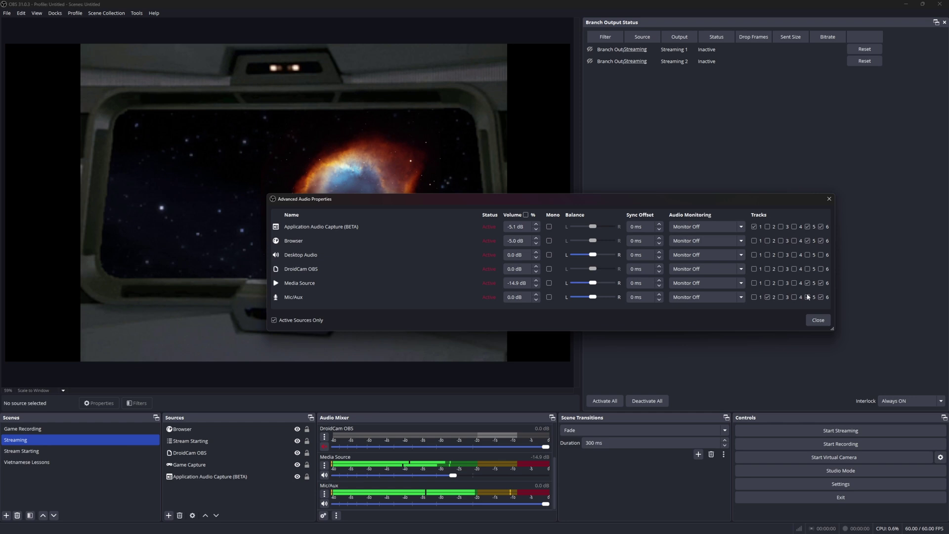
pyautogui.click(815, 319)
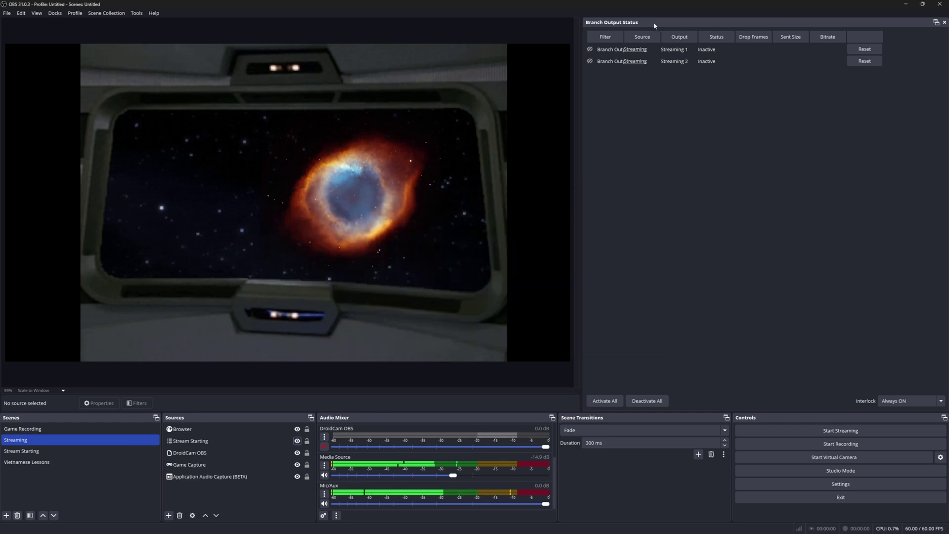
# Review the Streaming scene's Branch Output filter settings and close them.
pyautogui.click(640, 50)
pyautogui.scroll(-5, 484, 277)
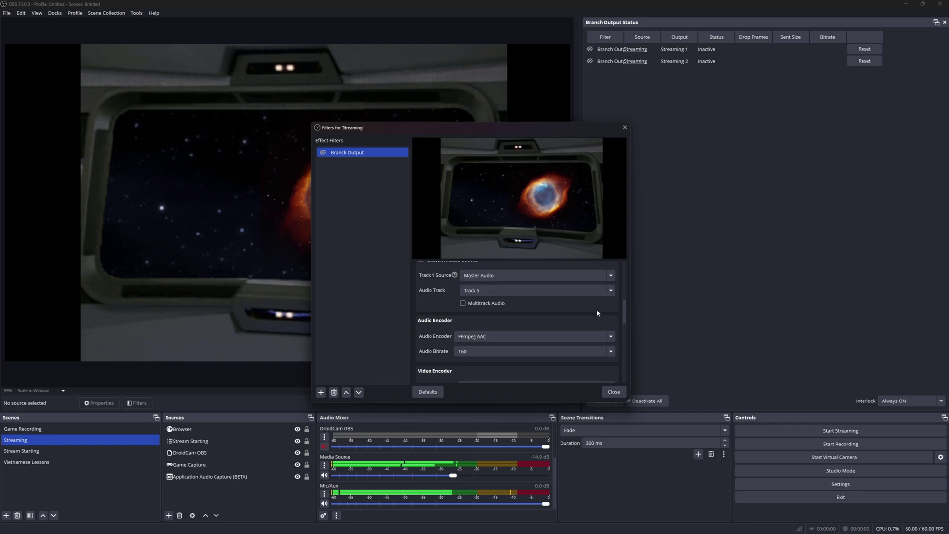
pyautogui.click(614, 391)
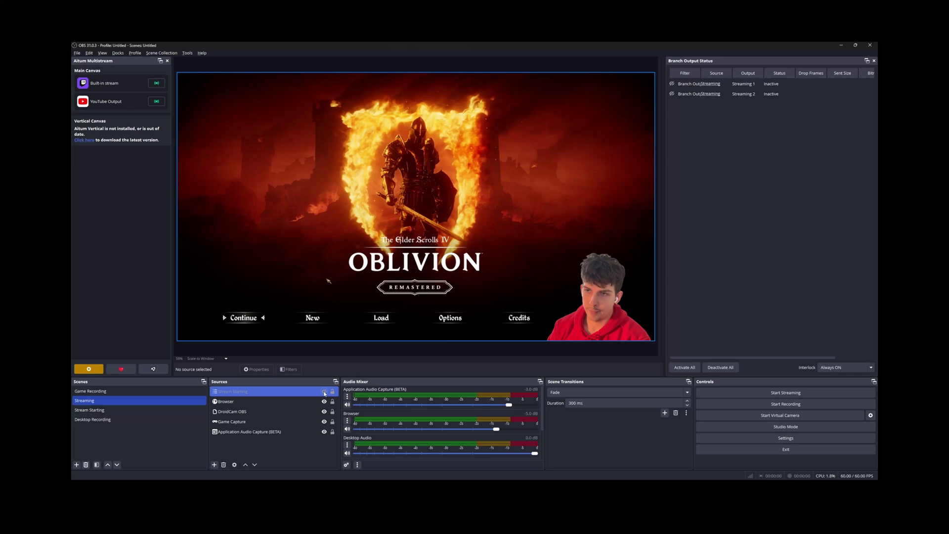
# Switch to the gameplay scene showing the game capture with the webcam overlaid lower-right.
pyautogui.click(324, 392)
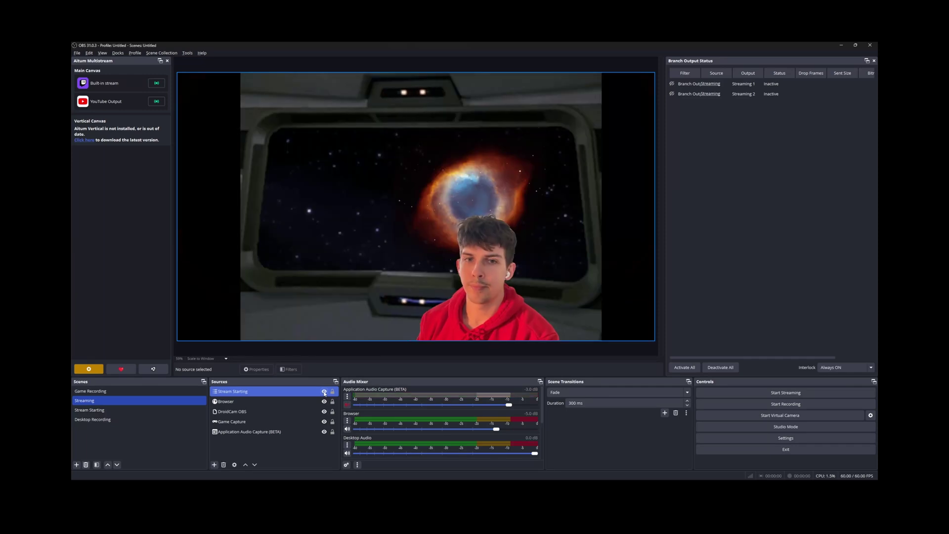